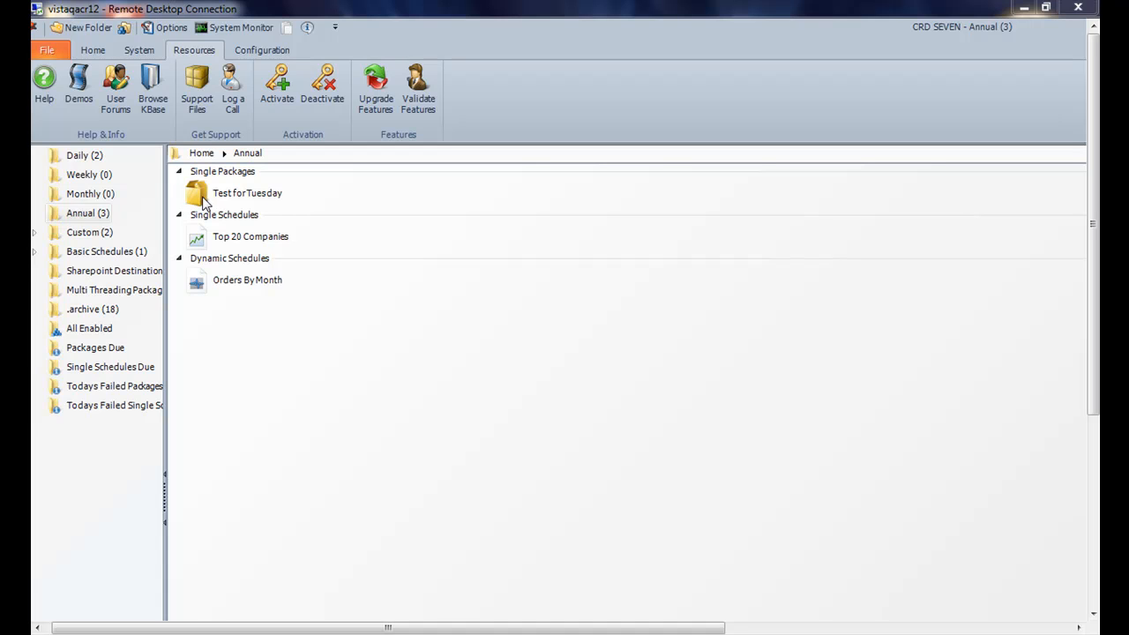
# Step: Inspect the Report Options in the Top 20 Companies single schedule's properties and close them
pyautogui.rightClick(198, 238)
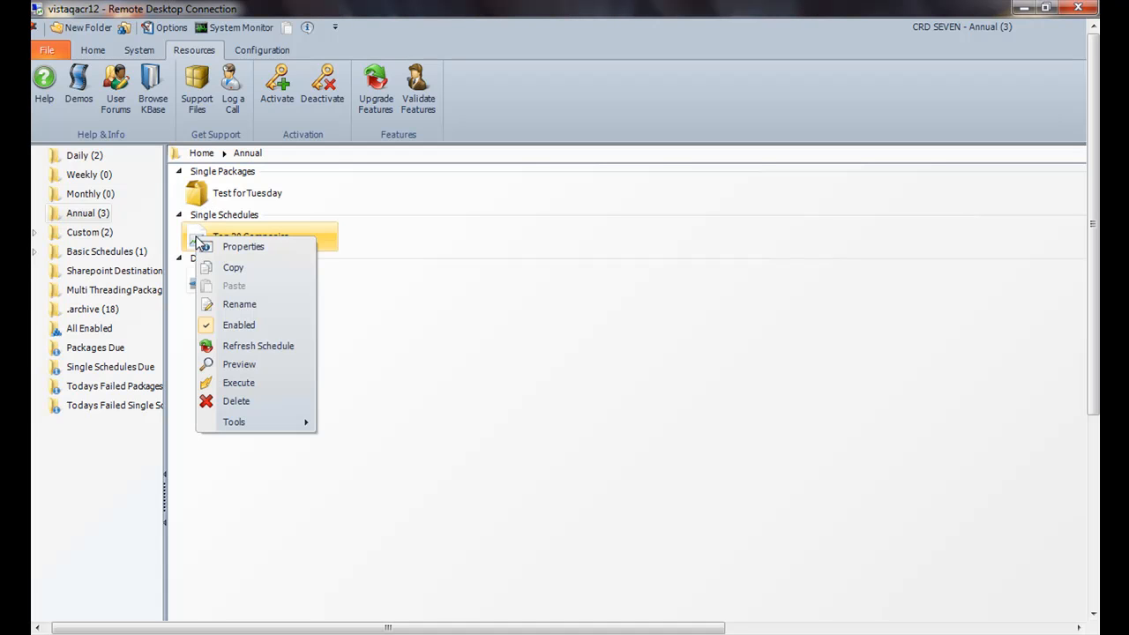
pyautogui.click(238, 249)
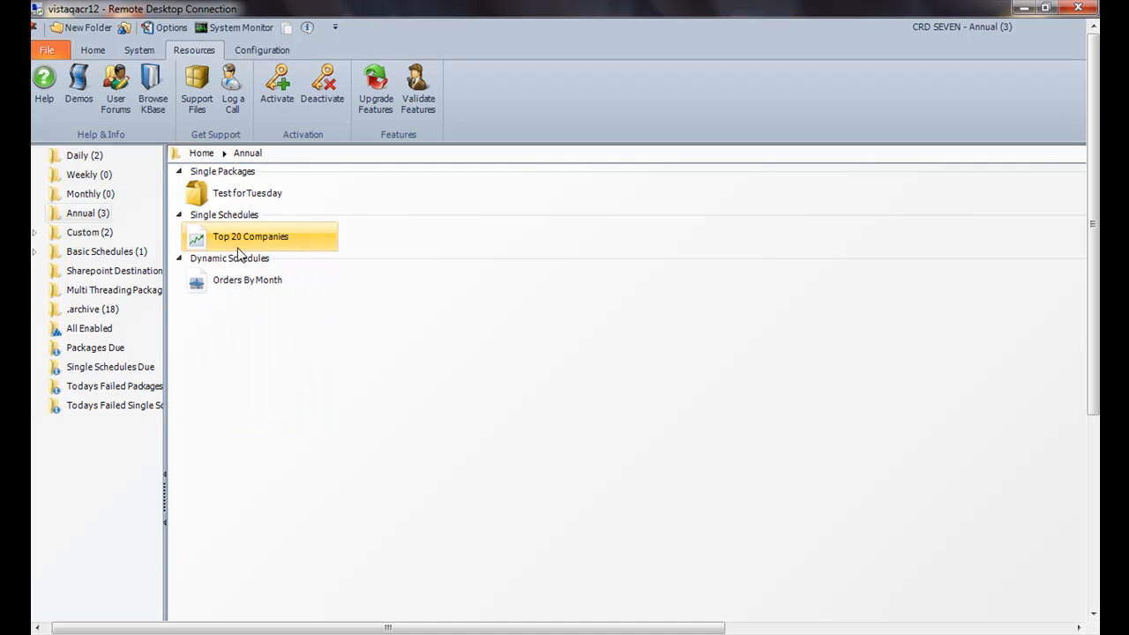
pyautogui.click(560, 347)
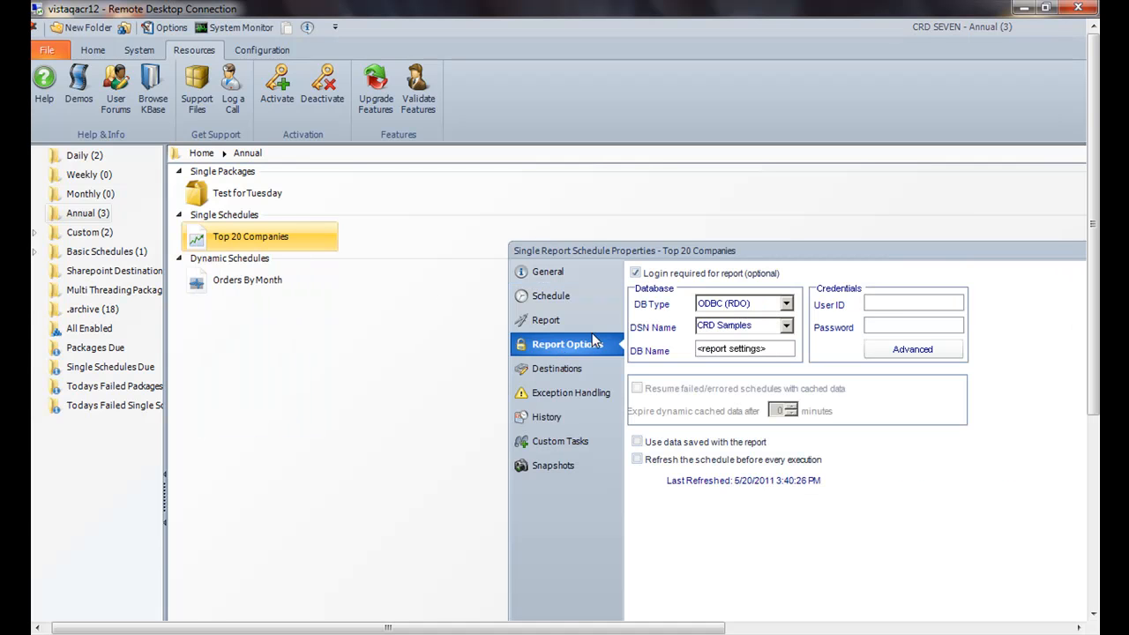
pyautogui.moveTo(686, 244); pyautogui.dragTo(500, 227)
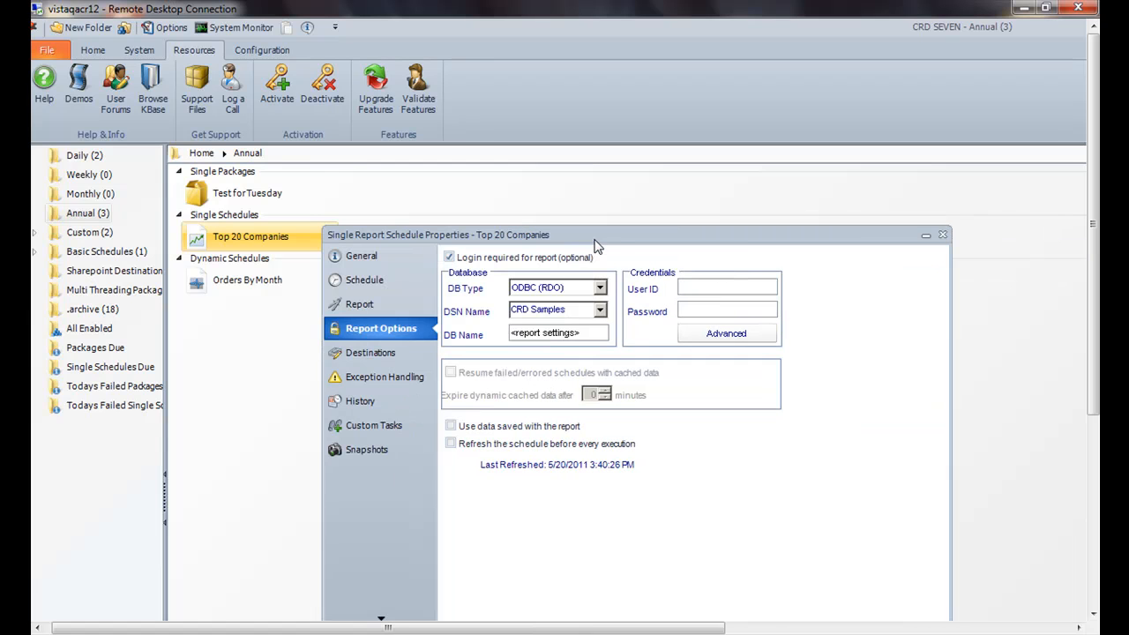
pyautogui.click(942, 235)
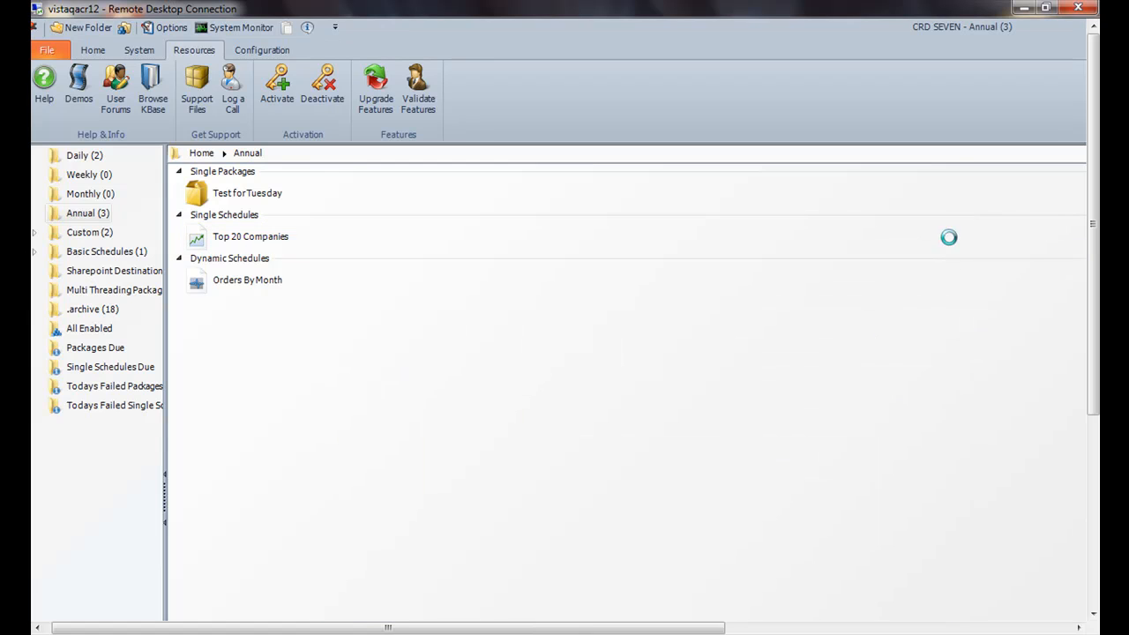
# Step: Inspect the Report Options of the Top 20 Companies report inside the Test for Tuesday package, and leave without saving
pyautogui.rightClick(216, 191)
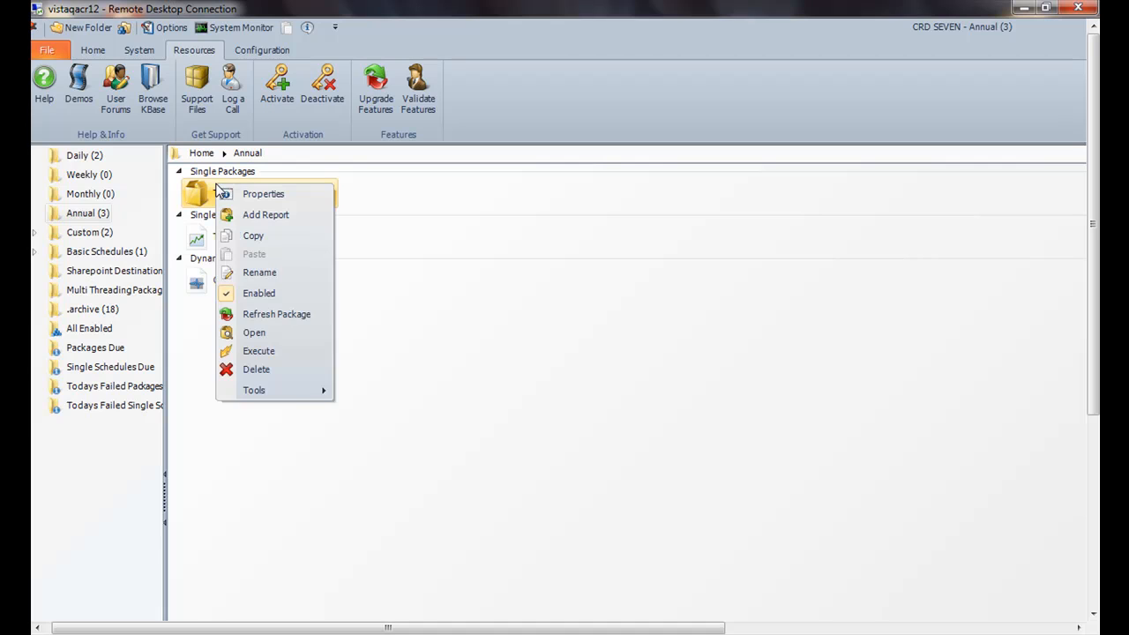
pyautogui.click(254, 194)
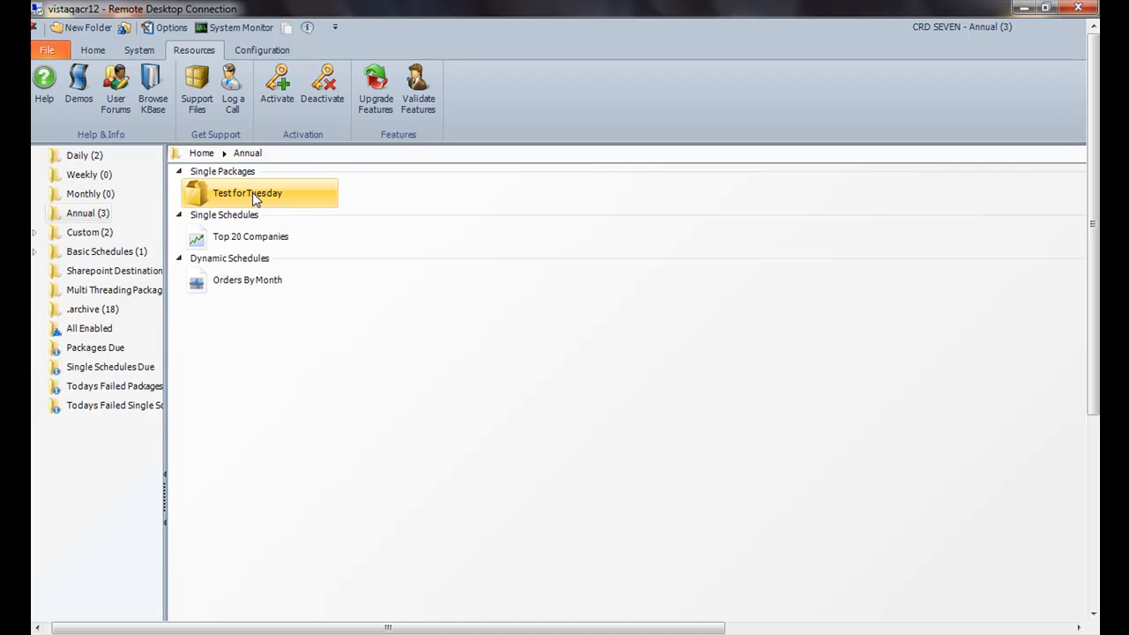
pyautogui.moveTo(668, 276); pyautogui.dragTo(490, 123)
pyautogui.click(417, 194)
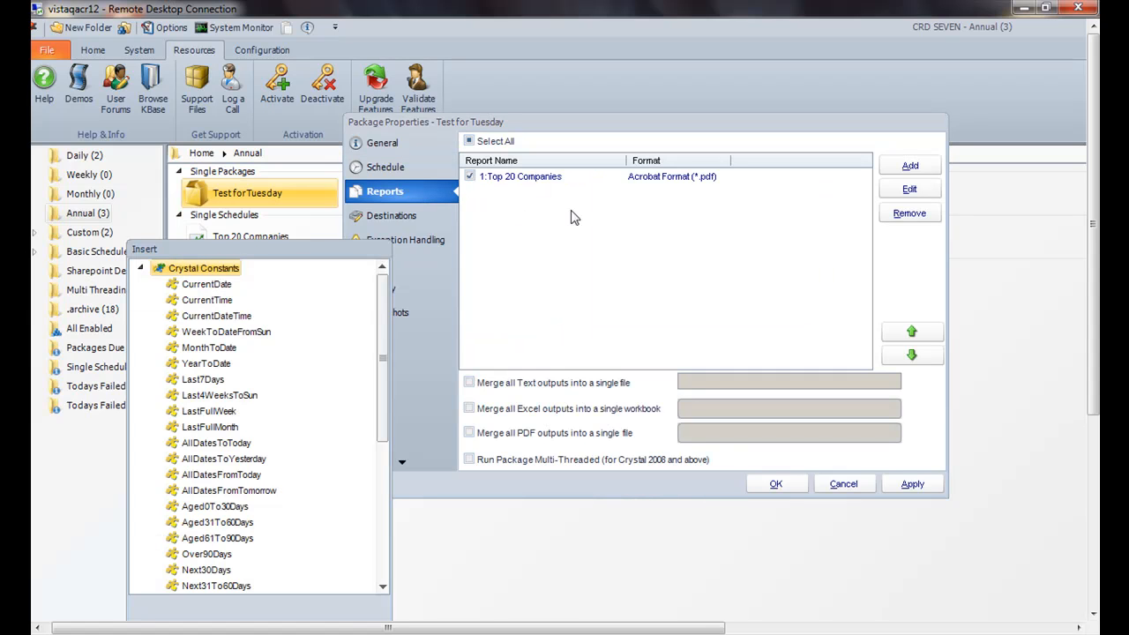
pyautogui.click(625, 177)
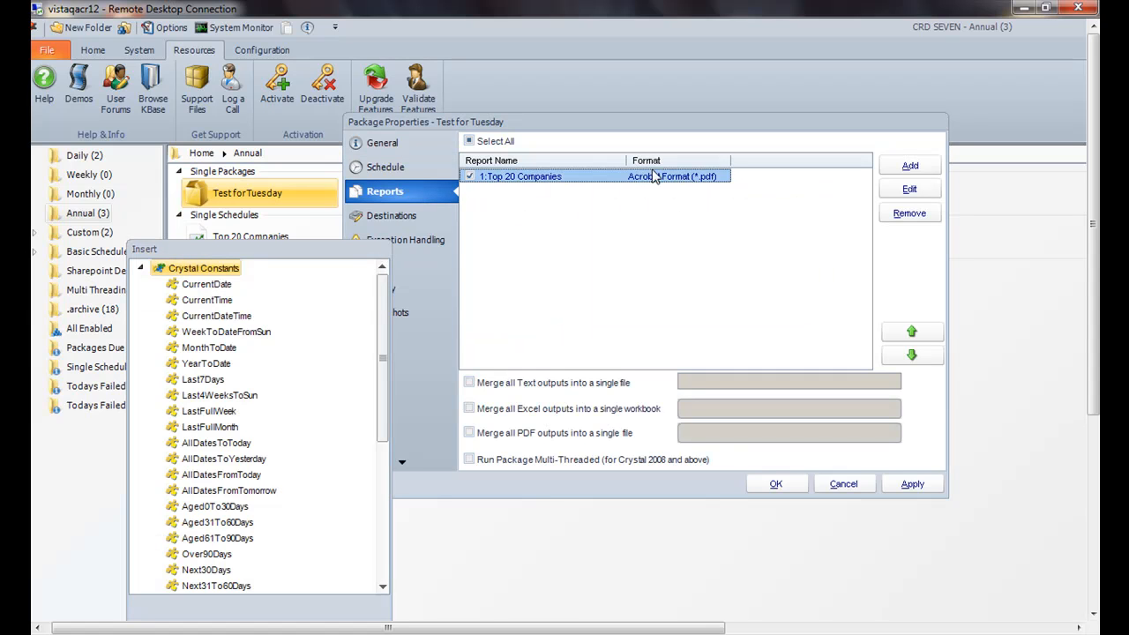
pyautogui.click(909, 188)
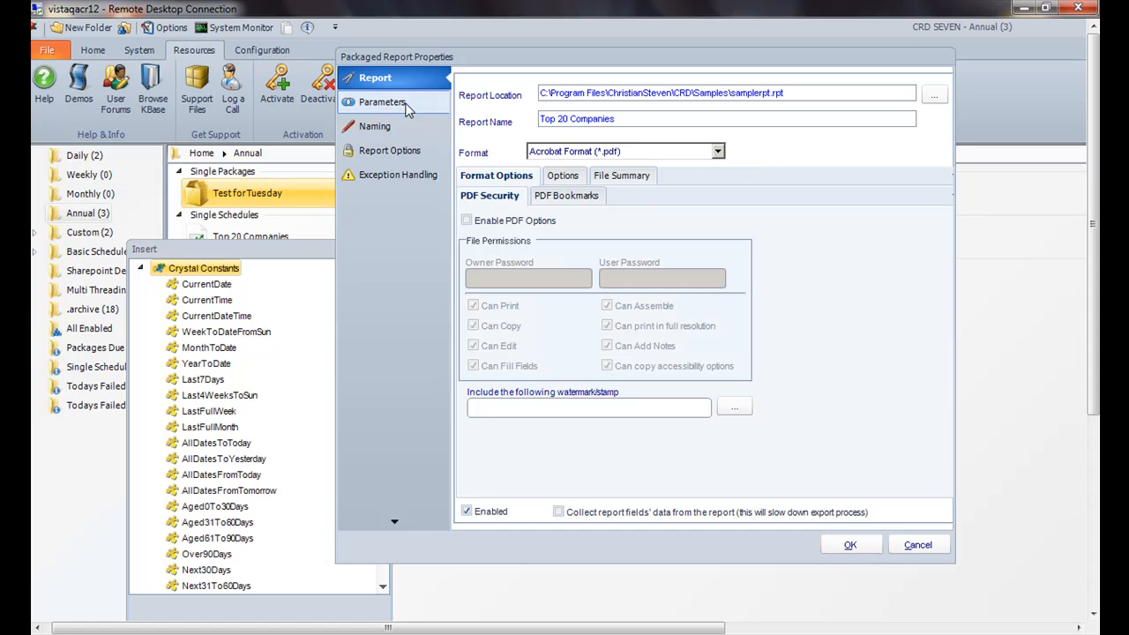
pyautogui.click(396, 155)
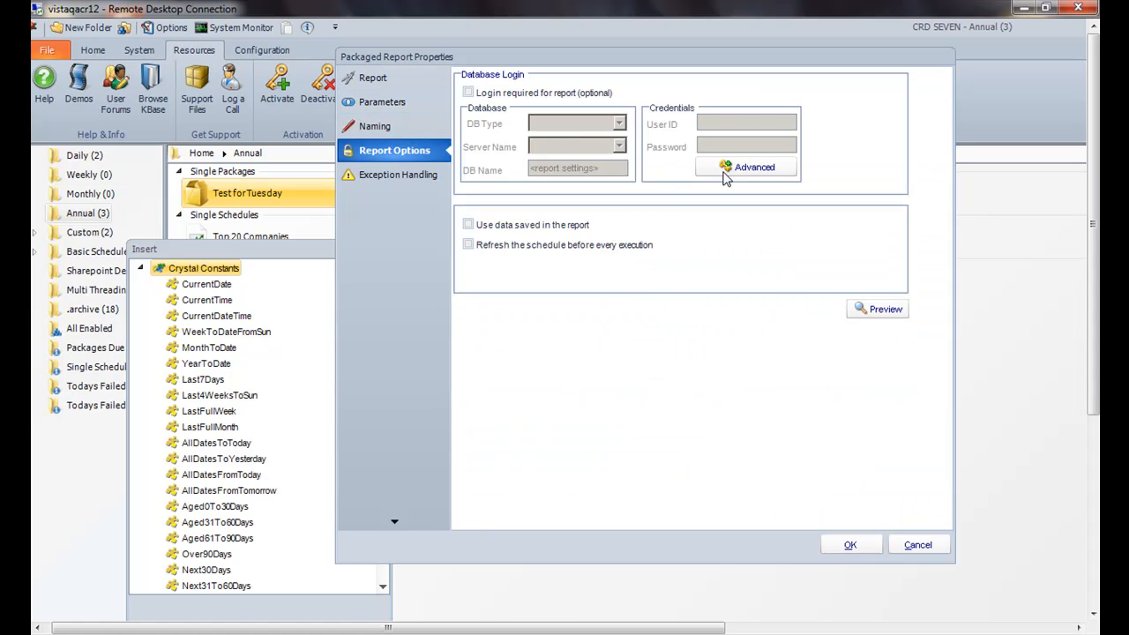
pyautogui.click(918, 544)
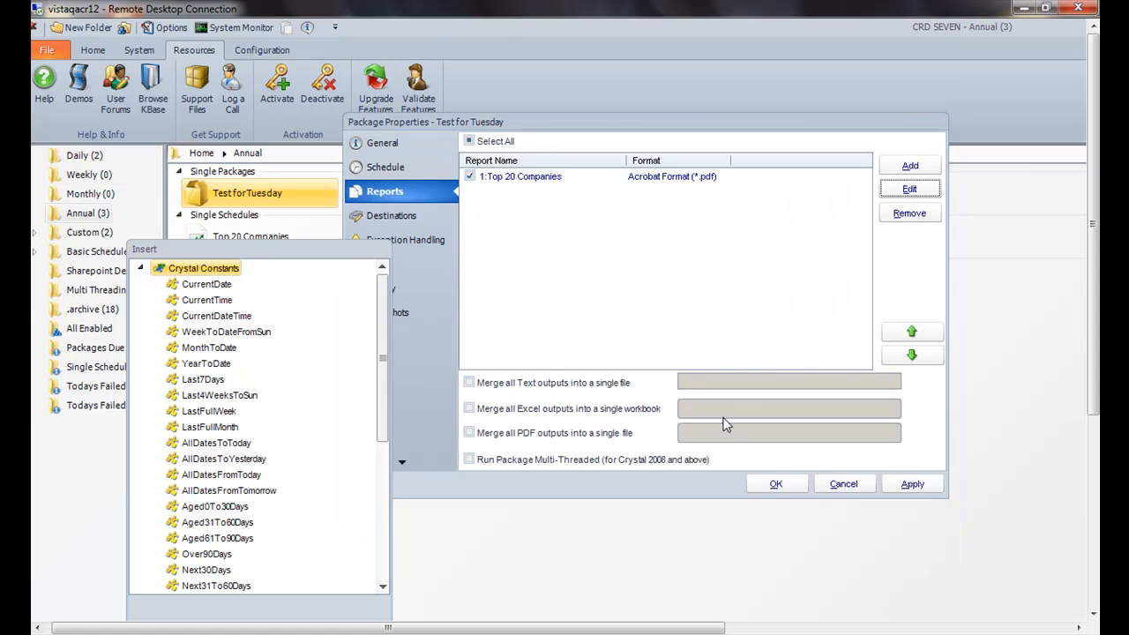
pyautogui.click(843, 484)
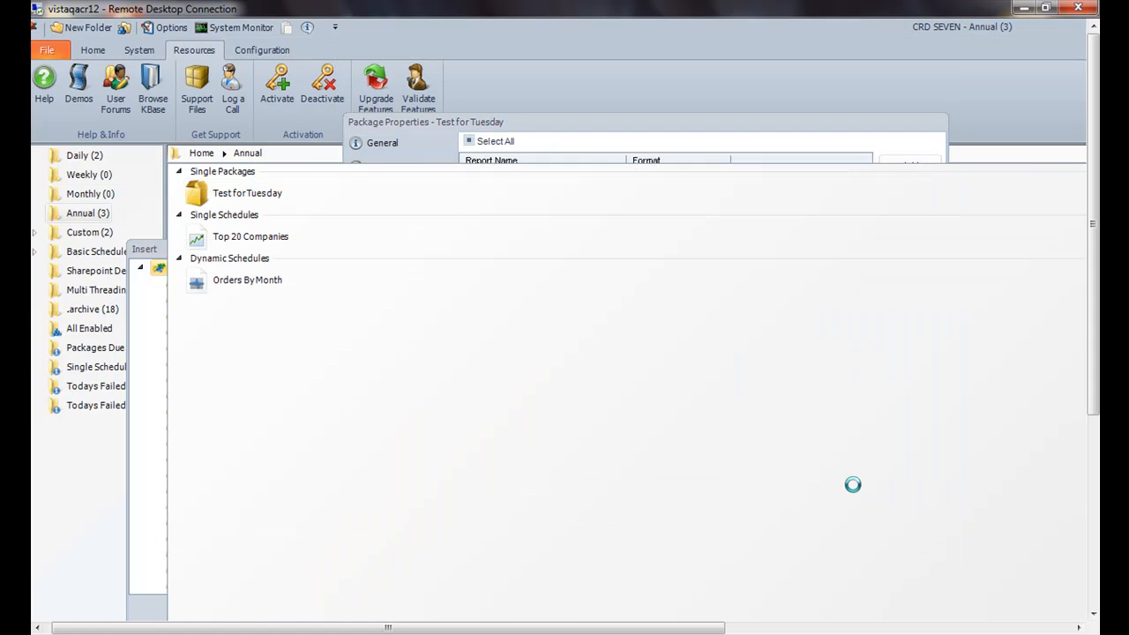
# Step: In the Top 20 Companies schedule's Report Options, set the database type to ODBC (RDO) and the DSN name to CRD Samples
pyautogui.rightClick(256, 237)
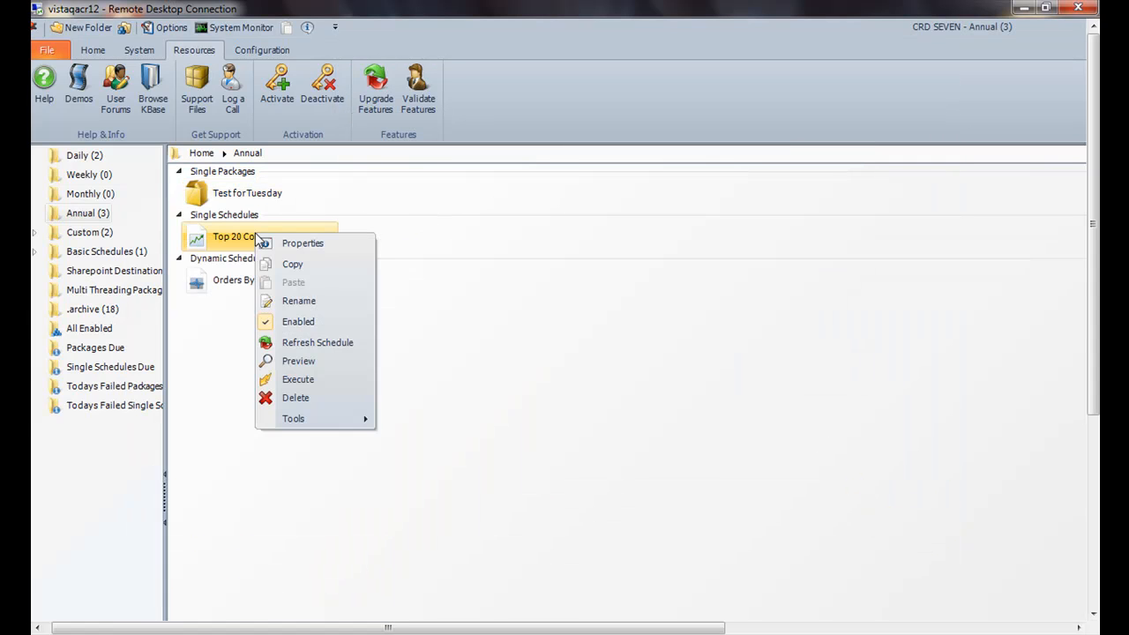
pyautogui.click(302, 242)
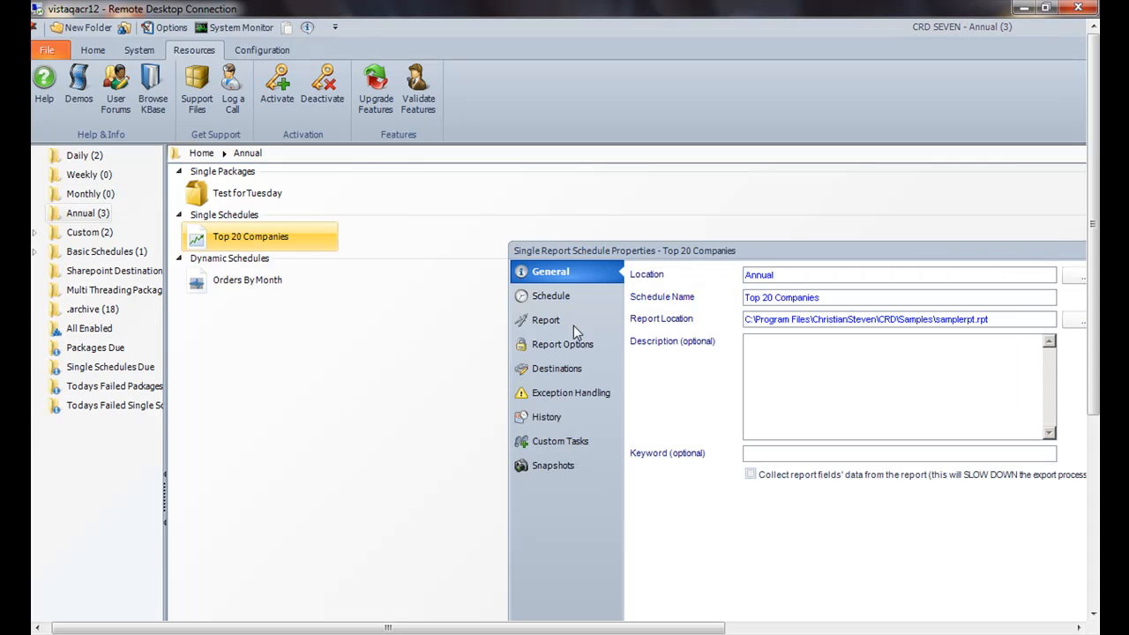
pyautogui.click(575, 337)
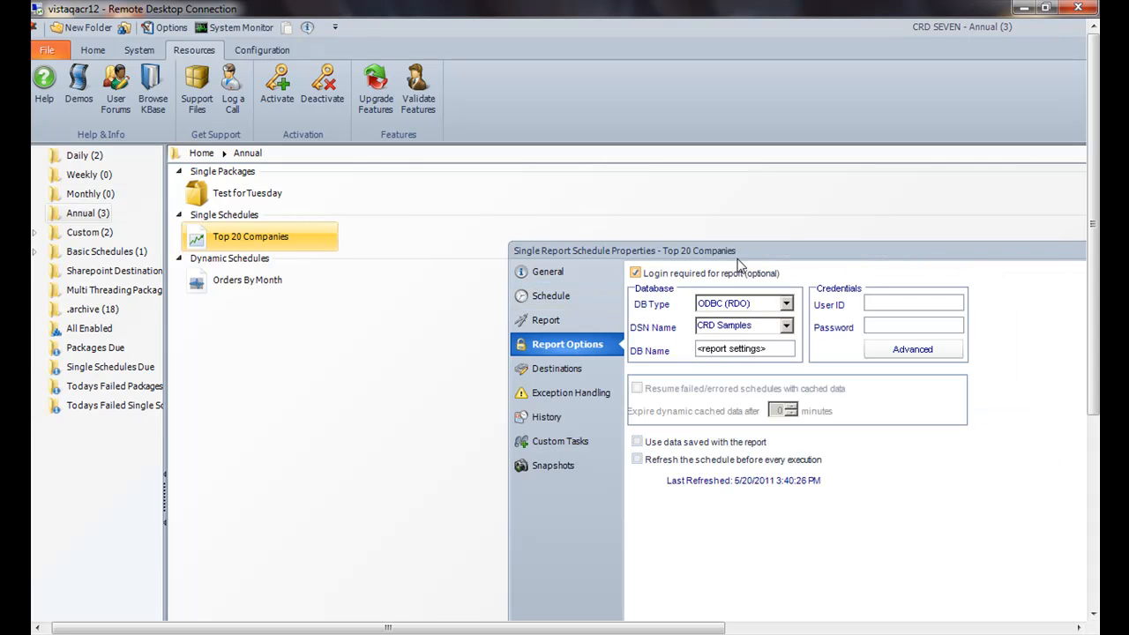
pyautogui.moveTo(745, 253); pyautogui.dragTo(465, 85)
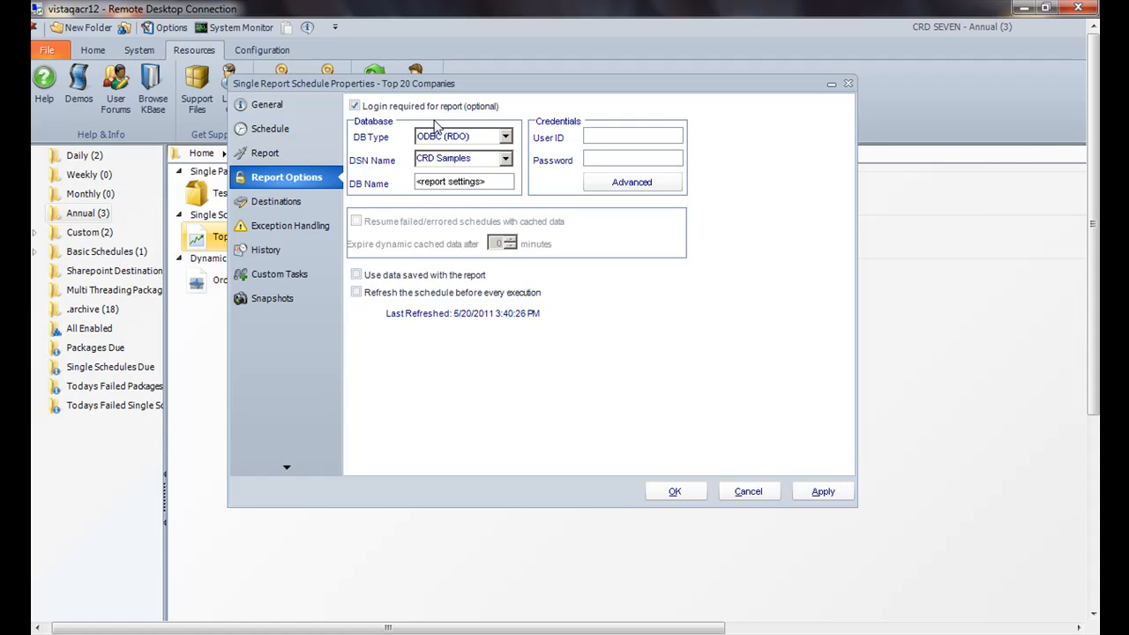
pyautogui.click(505, 142)
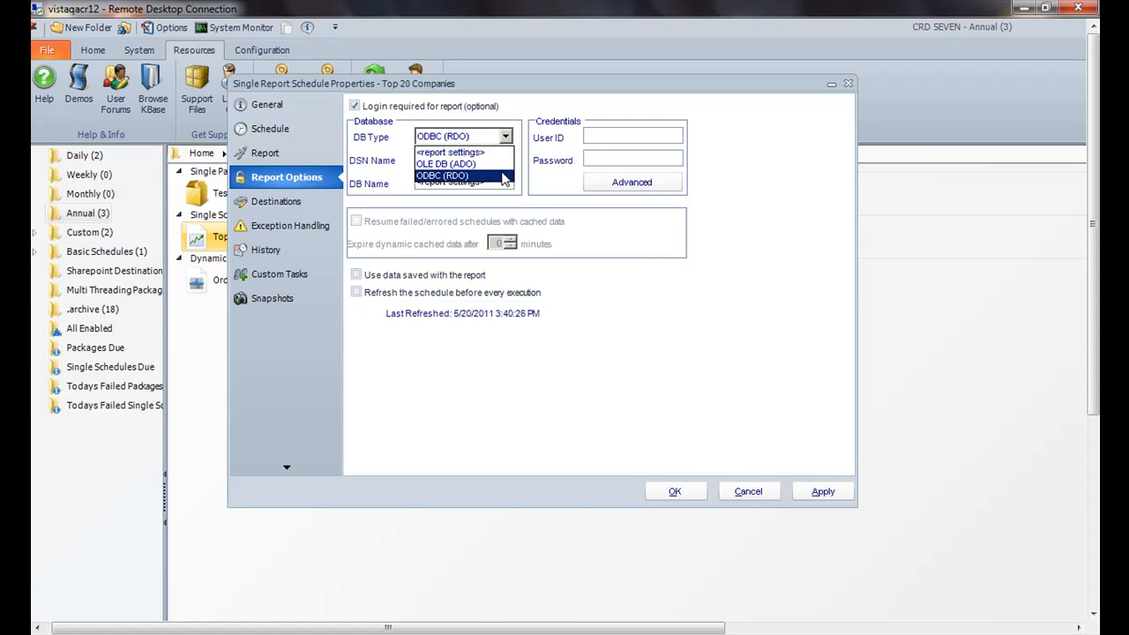
pyautogui.click(507, 176)
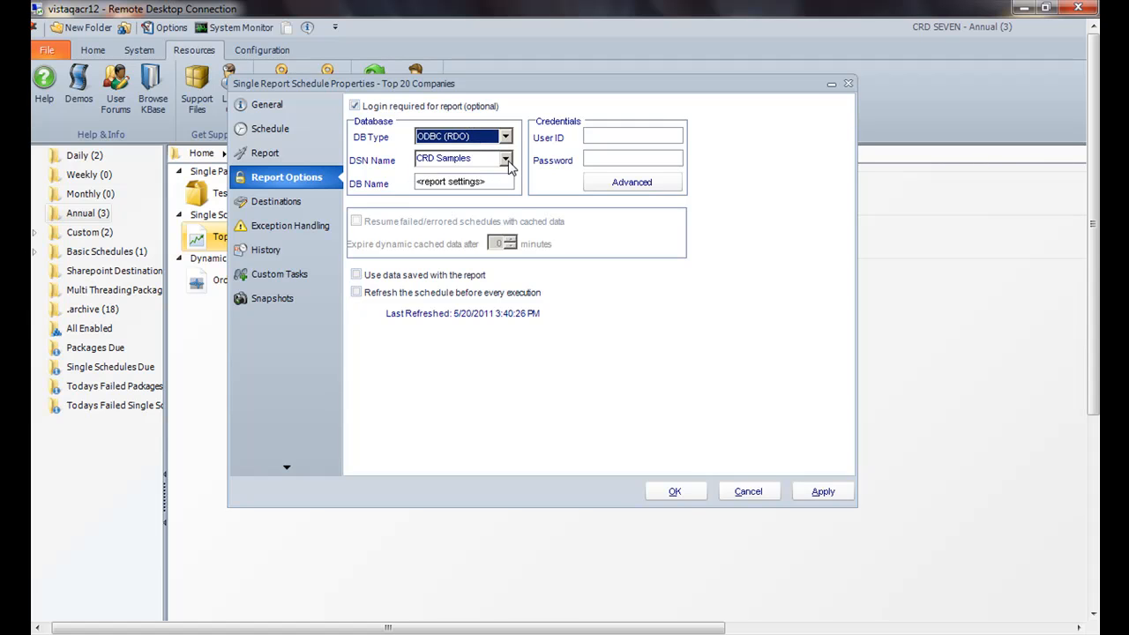
pyautogui.click(505, 159)
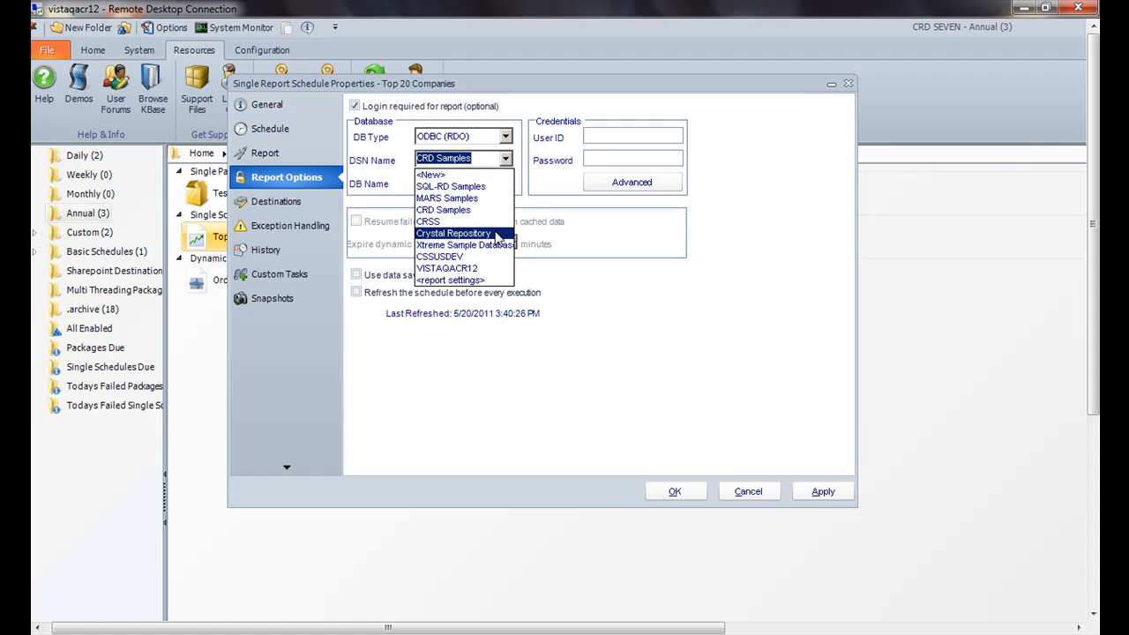
pyautogui.click(499, 211)
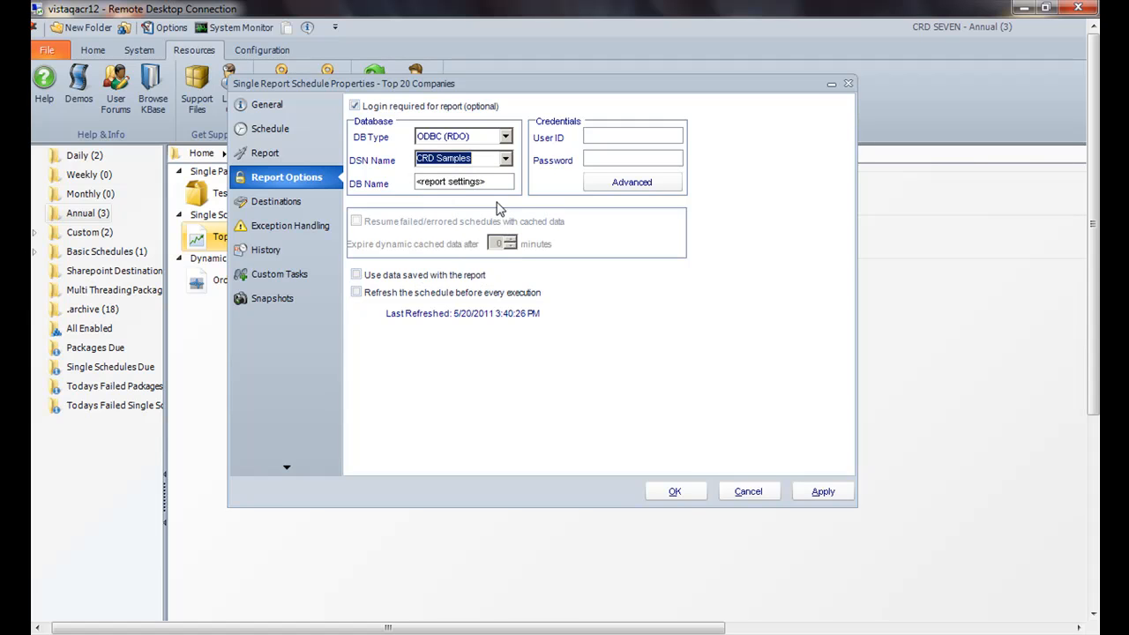
pyautogui.click(498, 181)
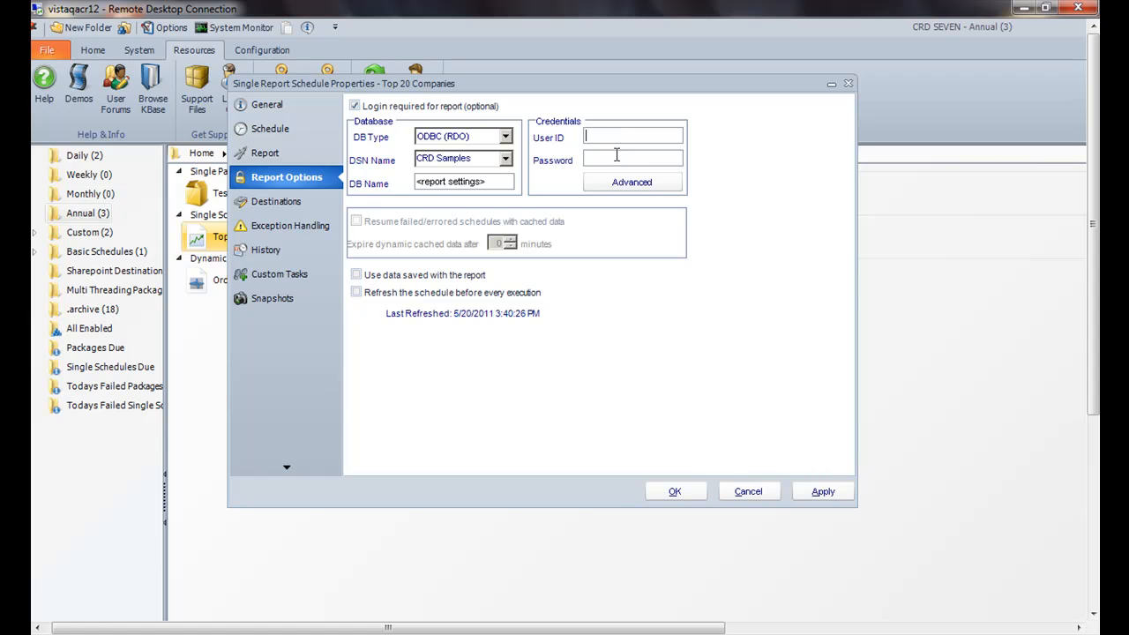
# Step: Try an individual table login for the Orders table with type ODBC (RDO) and DSN CRD Samples, without saving it
pyautogui.click(620, 183)
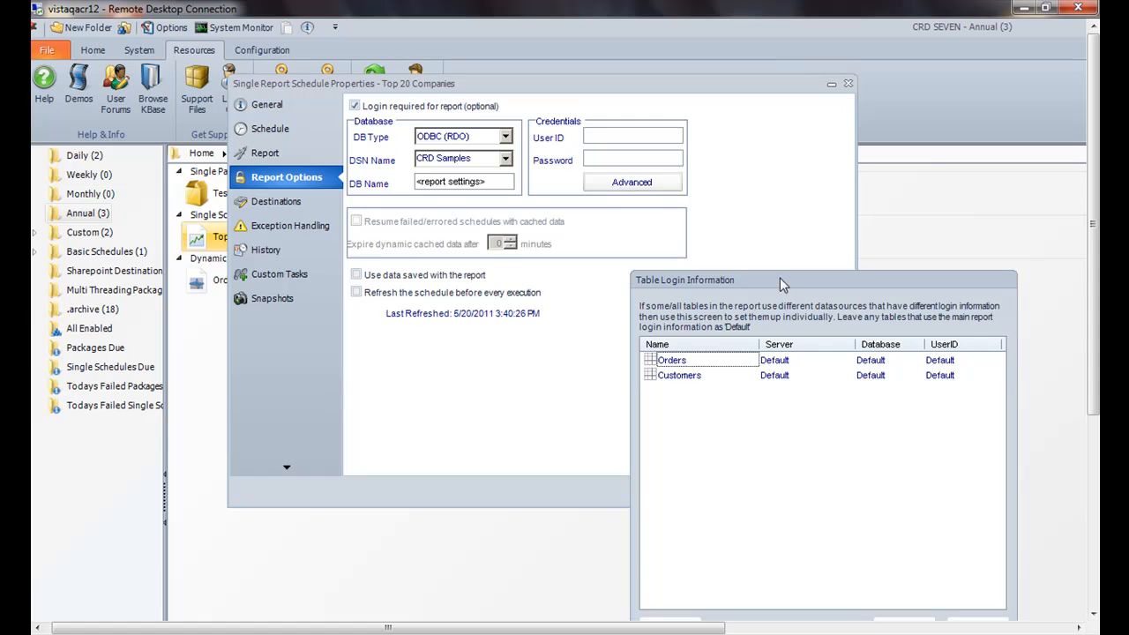
pyautogui.moveTo(791, 275); pyautogui.dragTo(757, 155)
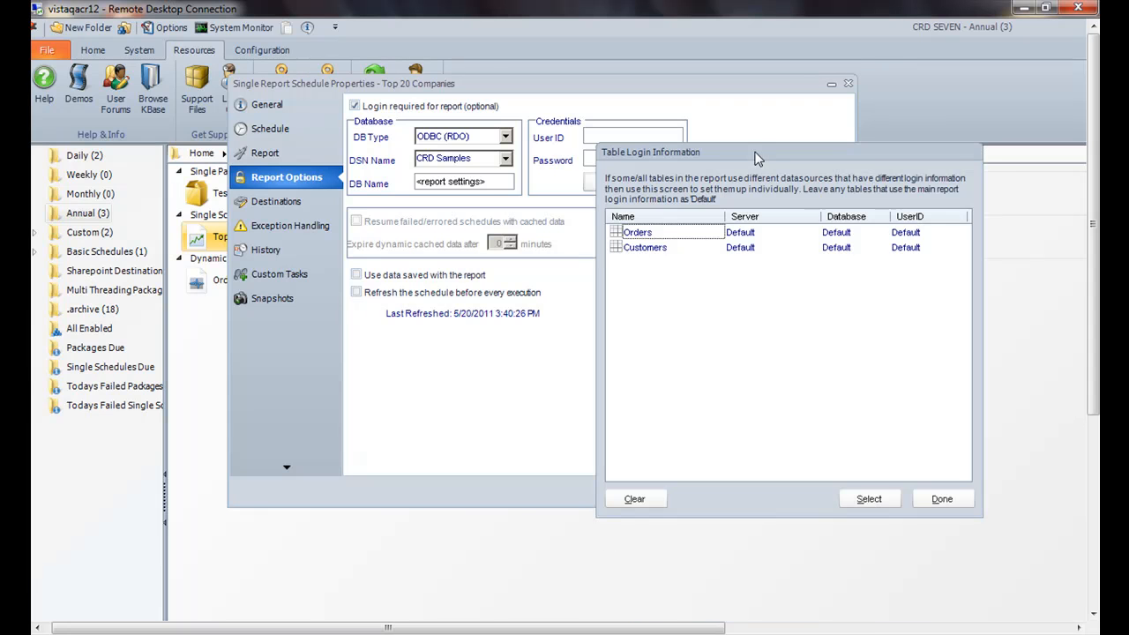
pyautogui.click(650, 234)
pyautogui.doubleClick(650, 234)
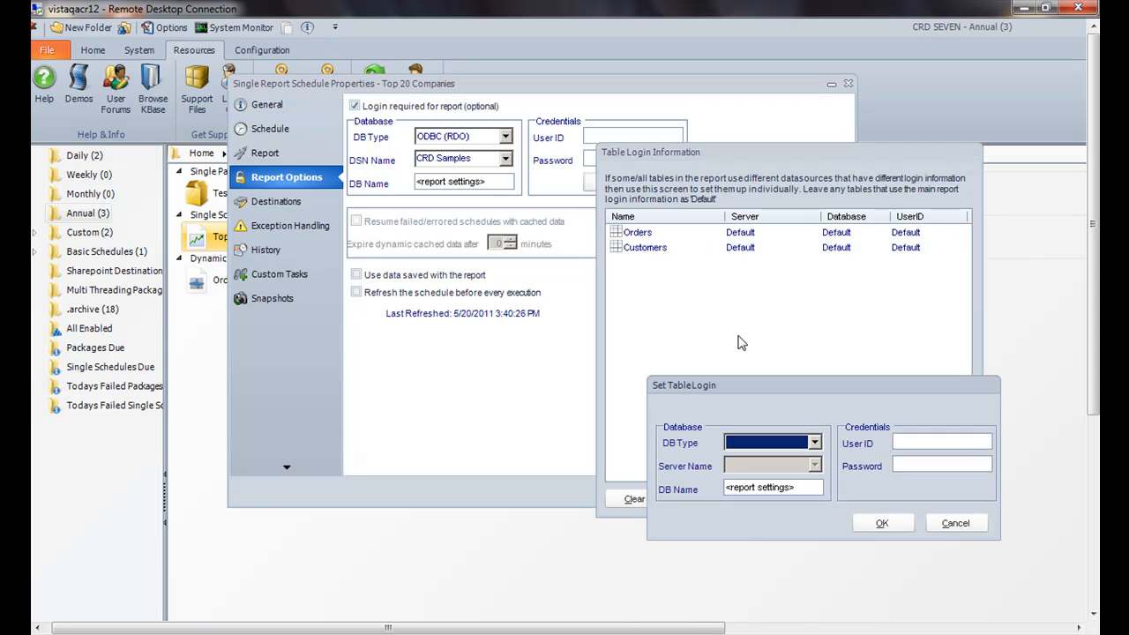
pyautogui.moveTo(783, 377); pyautogui.dragTo(744, 268)
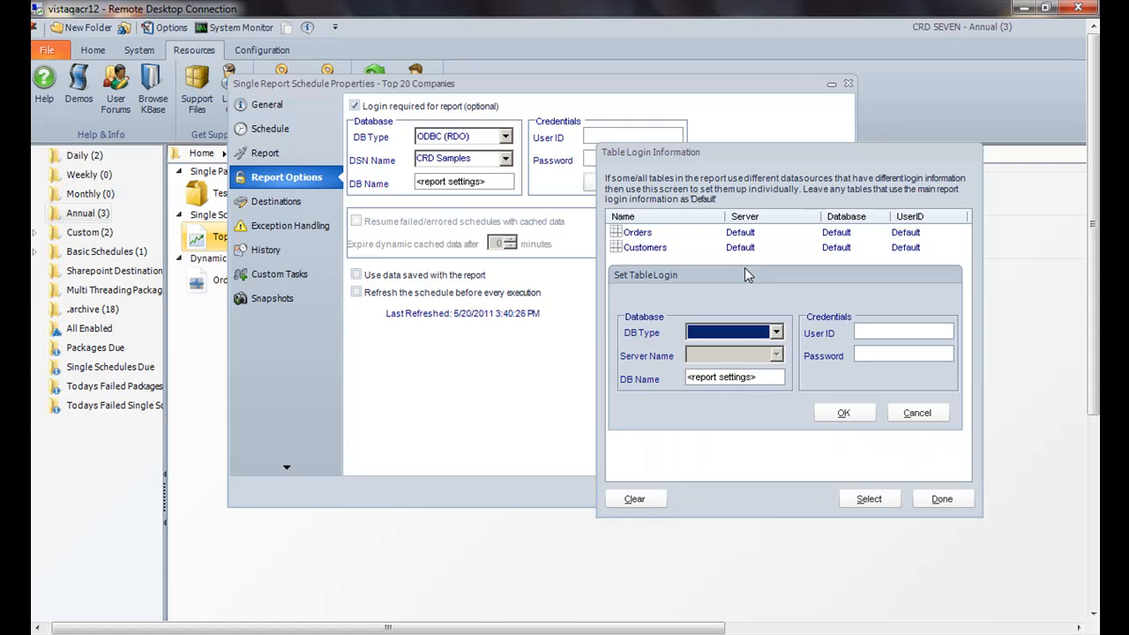
pyautogui.click(777, 333)
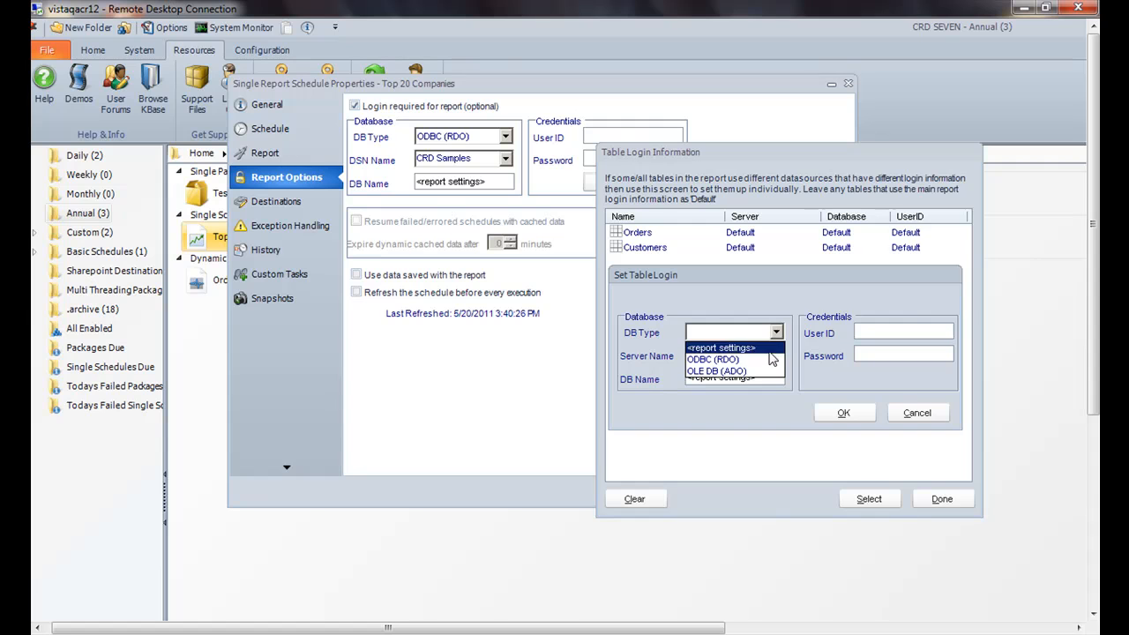
pyautogui.click(769, 359)
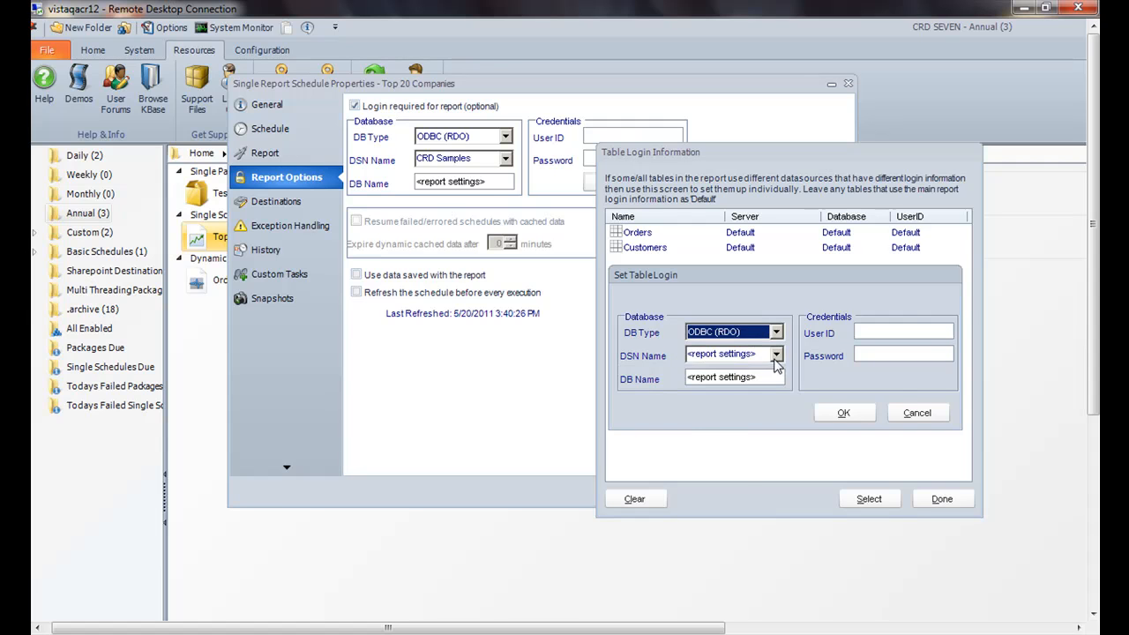
pyautogui.click(776, 354)
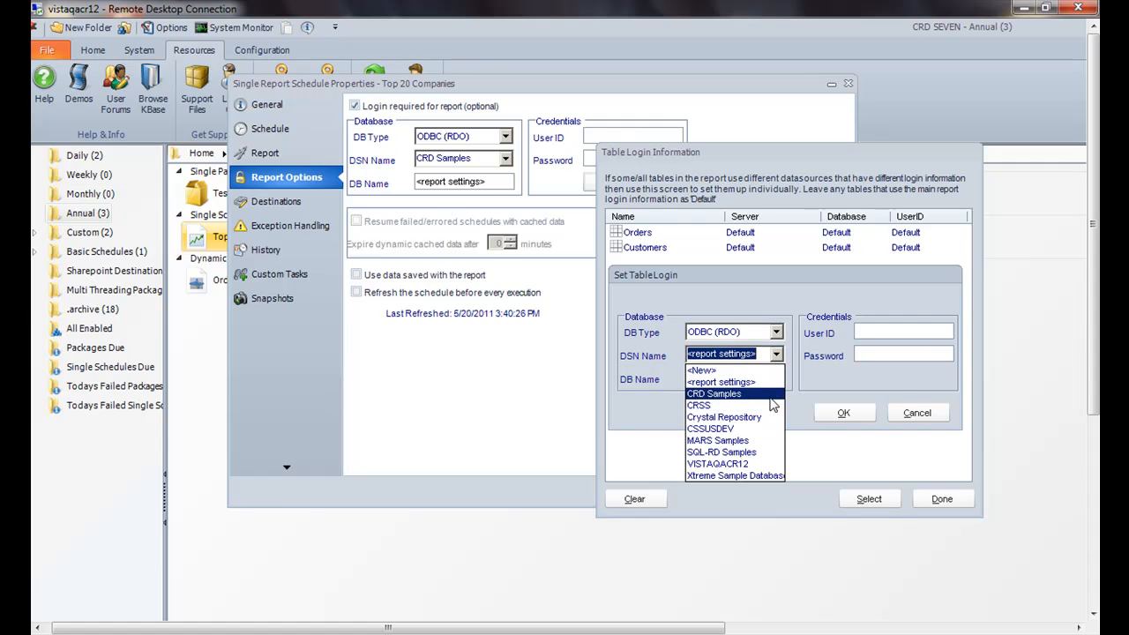
pyautogui.click(771, 395)
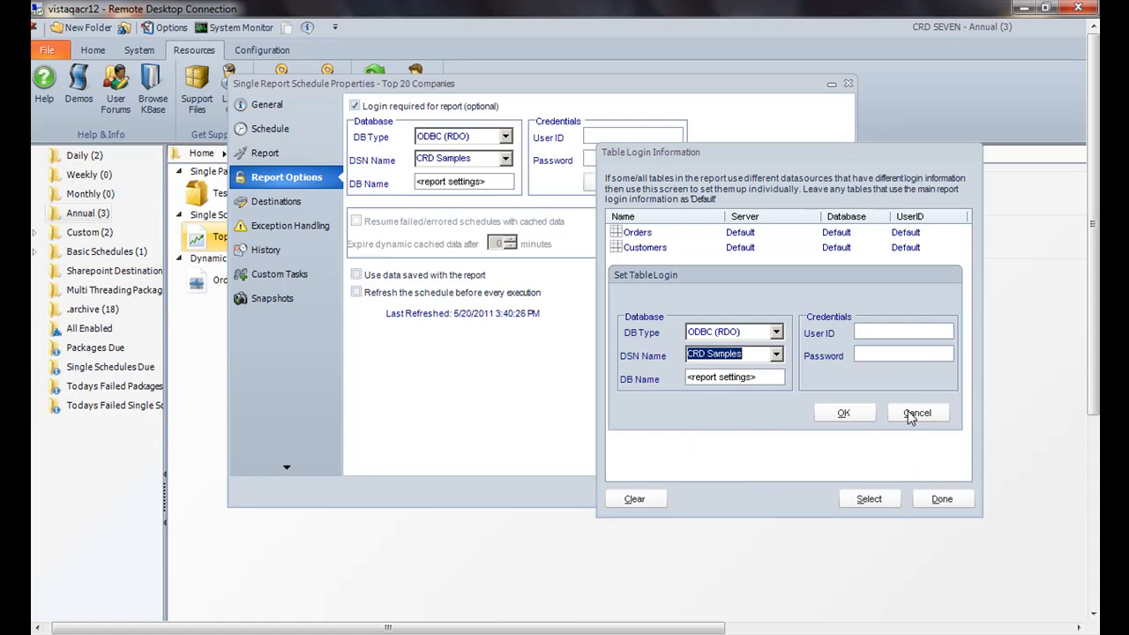
pyautogui.click(912, 415)
pyautogui.click(942, 499)
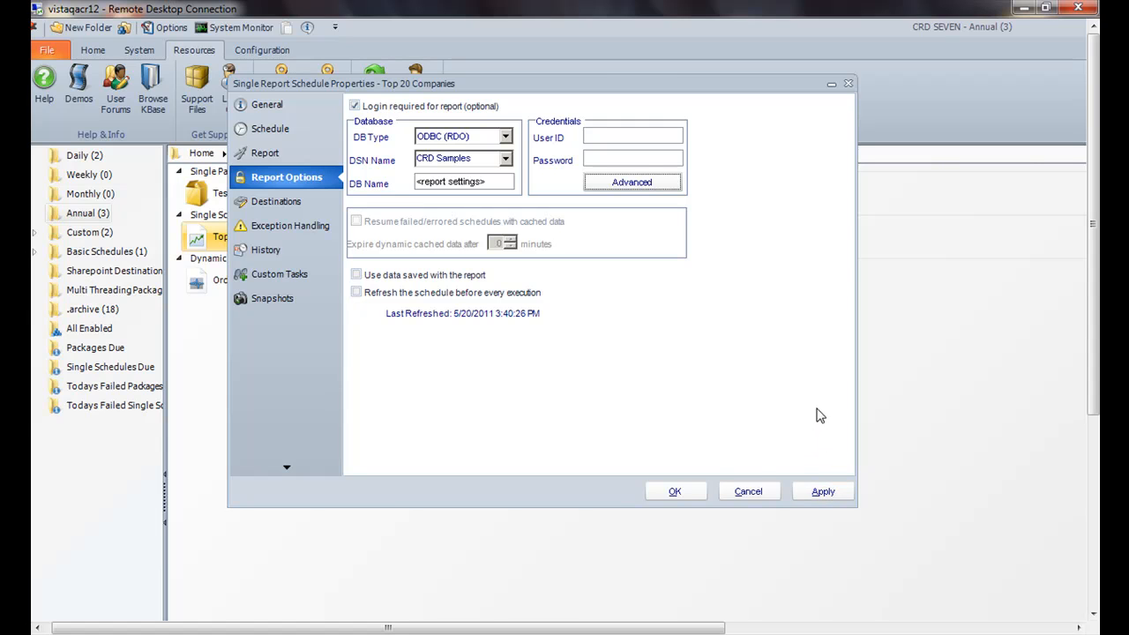
# Step: Apply the Top 20 Companies schedule's property changes and close its properties
pyautogui.click(816, 494)
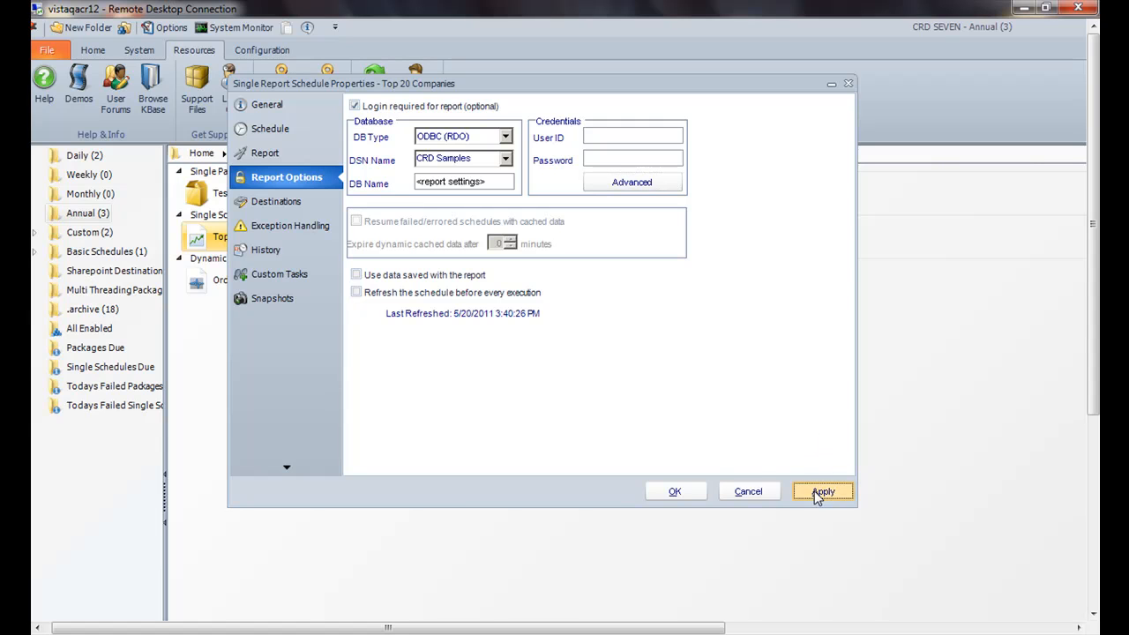
pyautogui.click(675, 494)
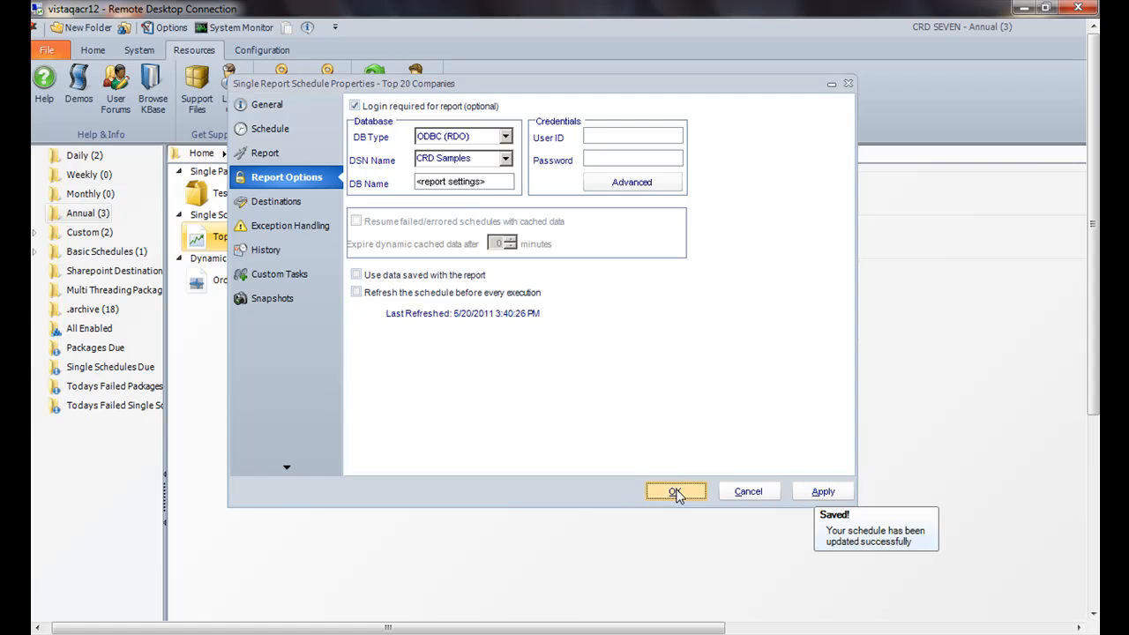